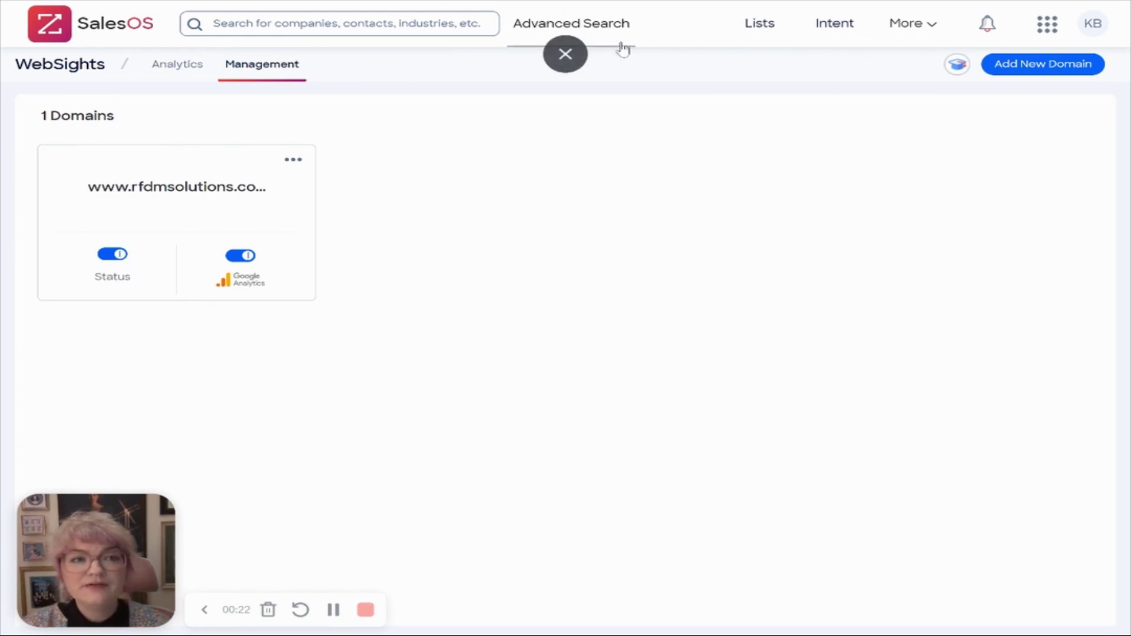
Check the More products list, then begin Add New Domain on WebSights Management
{"action": "left_click", "coordinate": [915, 29]}
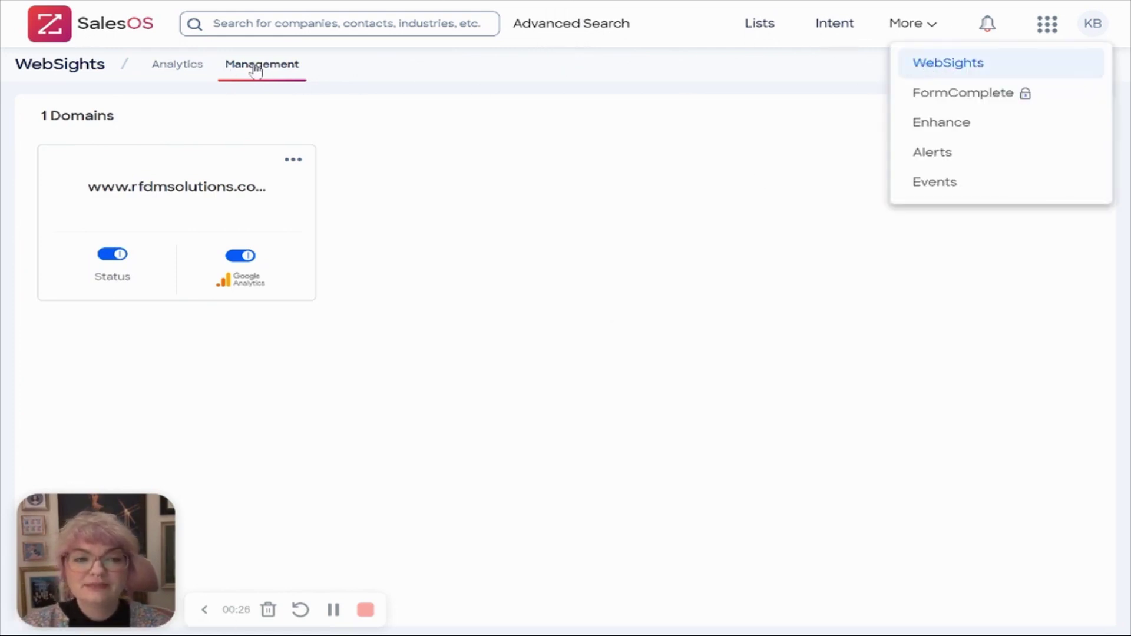
{"action": "left_click", "coordinate": [543, 264]}
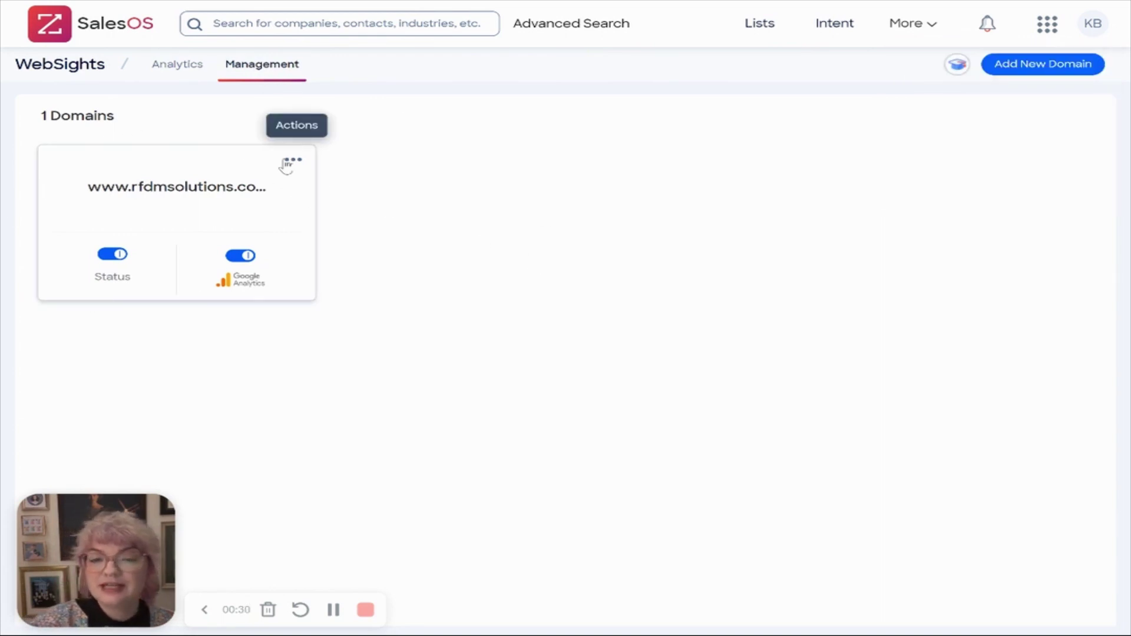
{"action": "left_click", "coordinate": [1020, 81]}
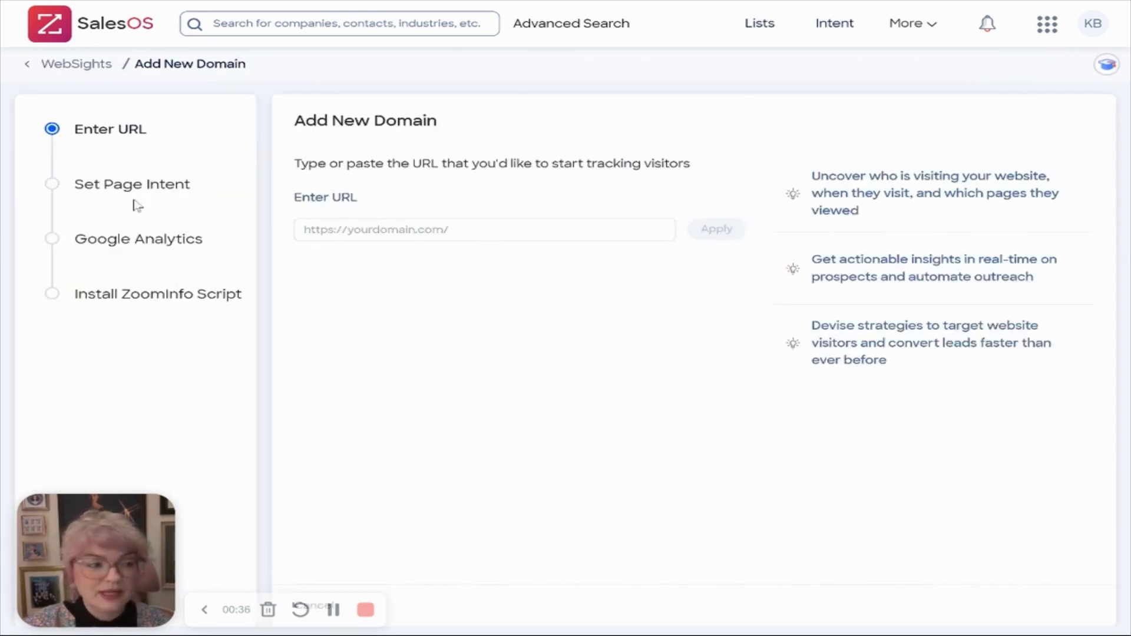
{"action": "left_click", "coordinate": [407, 227]}
{"action": "type", "text": "https://yourdomain.com"}
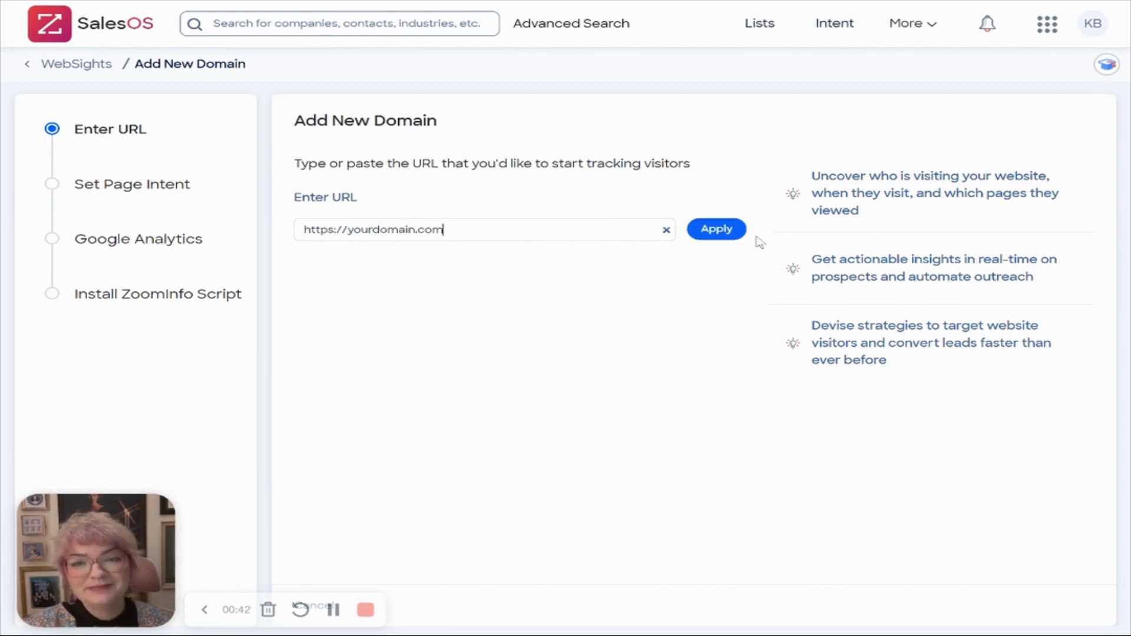
{"action": "left_click", "coordinate": [716, 234]}
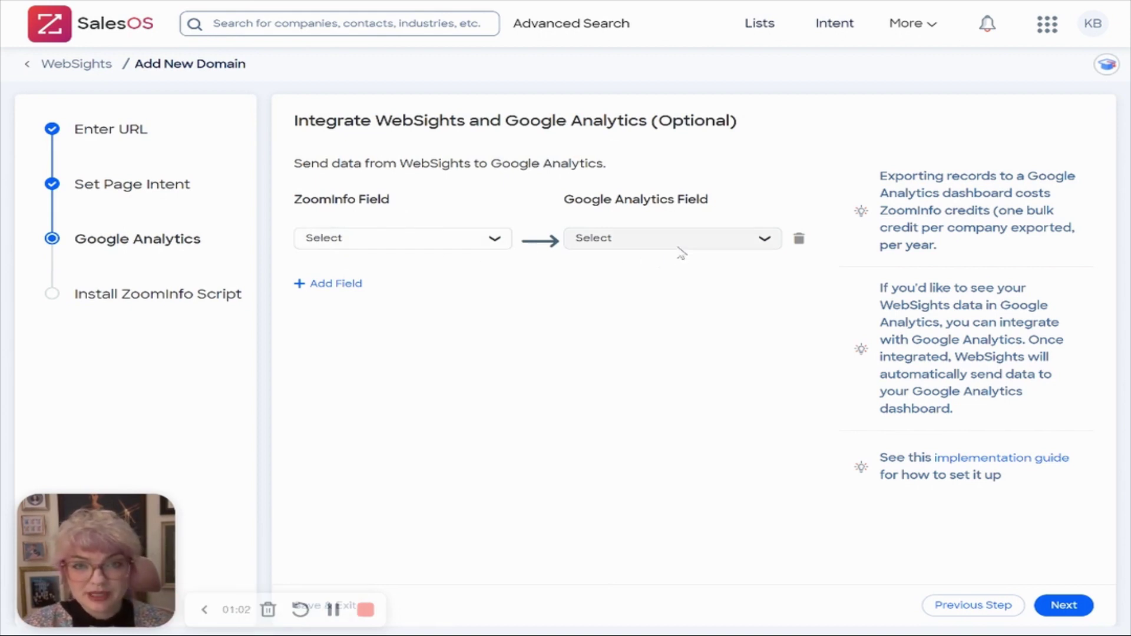
{"action": "left_click", "coordinate": [1052, 605]}
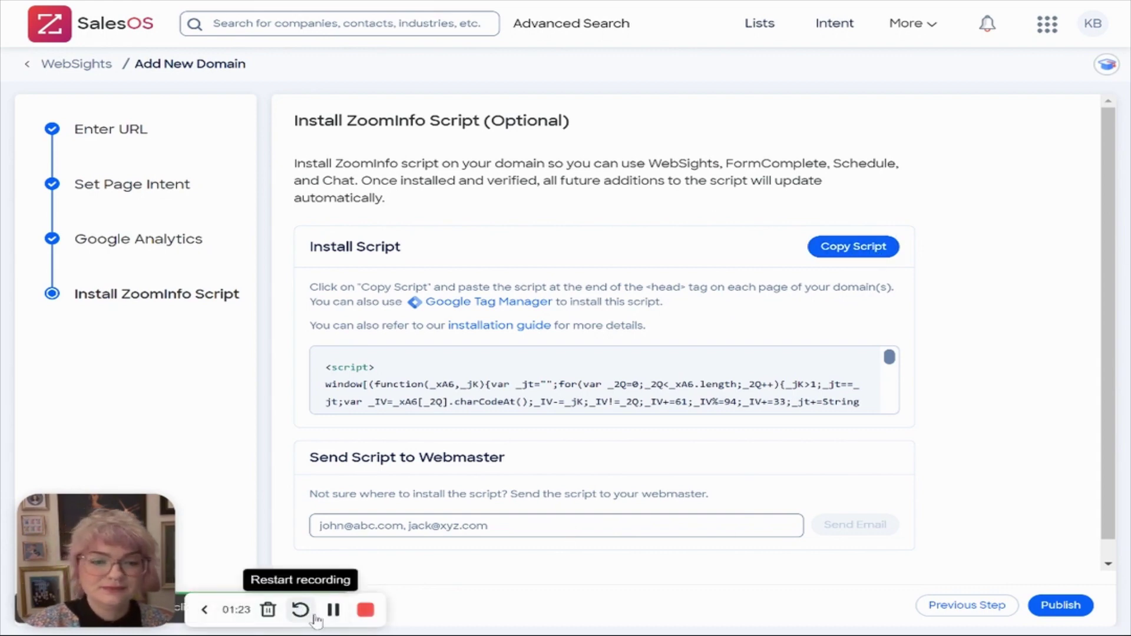
Copy the ZoomInfo tracking script from the Install ZoomInfo Script step
{"action": "left_click", "coordinate": [333, 610]}
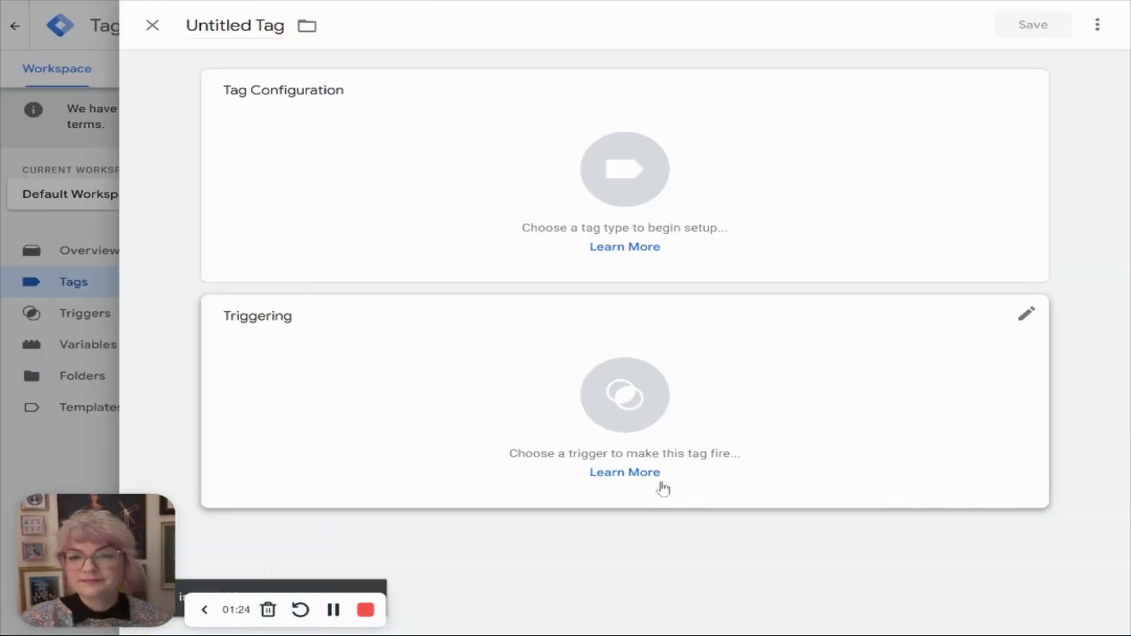
{"action": "mouse_move", "coordinate": [625, 403]}
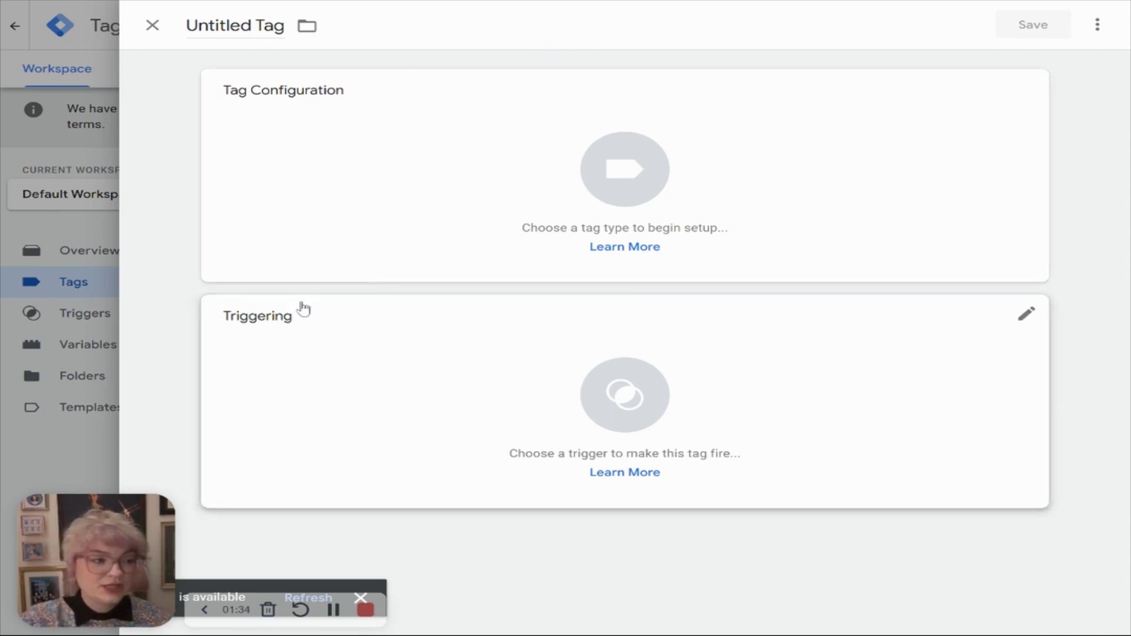
Clear 'Untitled' from the new tag's title to start renaming it
{"action": "left_click", "coordinate": [254, 26]}
{"action": "key", "text": "BackSpace"}
{"action": "key", "text": "BackSpace"}
{"action": "key", "text": "BackSpace"}
{"action": "key", "text": "BackSpace"}
{"action": "key", "text": "BackSpace"}
{"action": "key", "text": "BackSpace"}
{"action": "key", "text": "BackSpace"}
{"action": "type", "text": "ZoomInfo Web"}
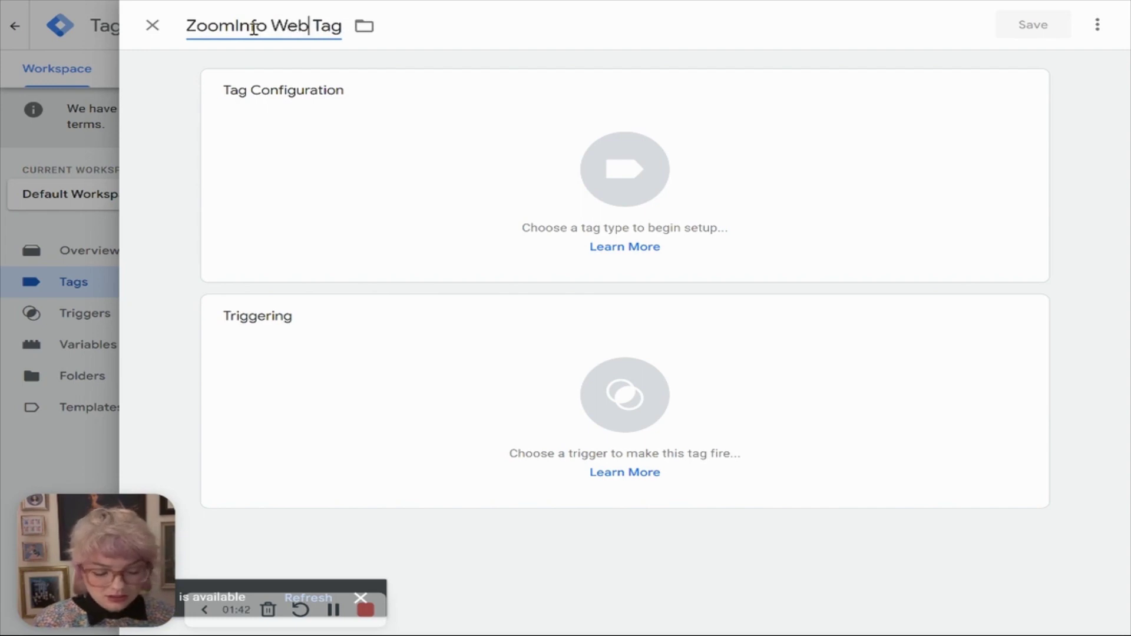
{"action": "type", "text": "Sights"}
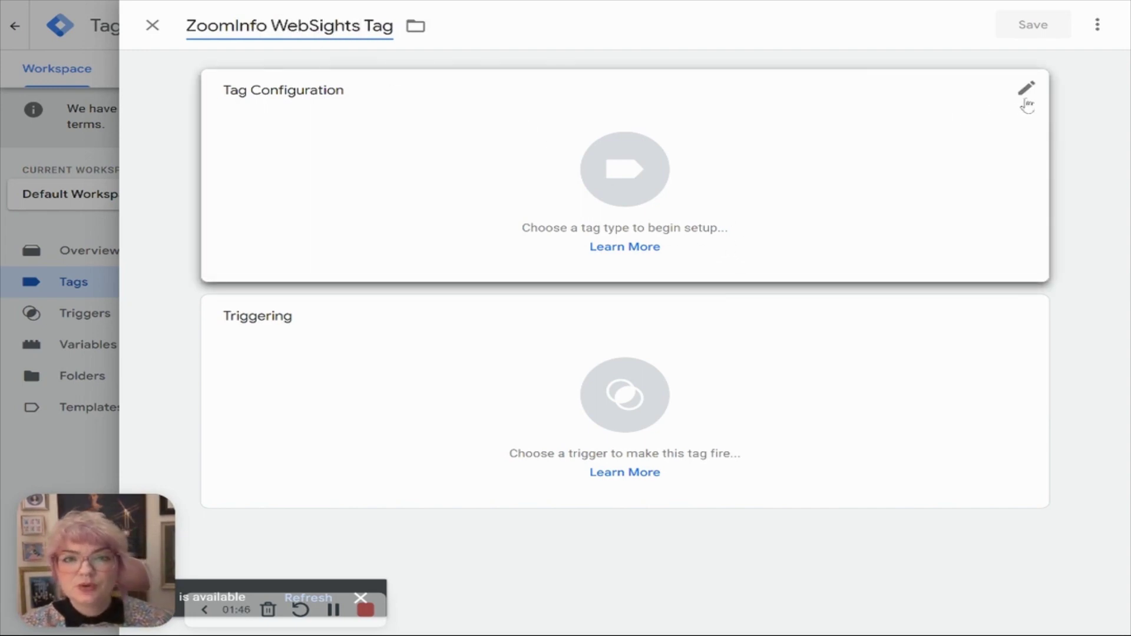
Set the tag type to Custom HTML and paste the ZoomInfo script into the HTML box
{"action": "left_click", "coordinate": [1031, 94]}
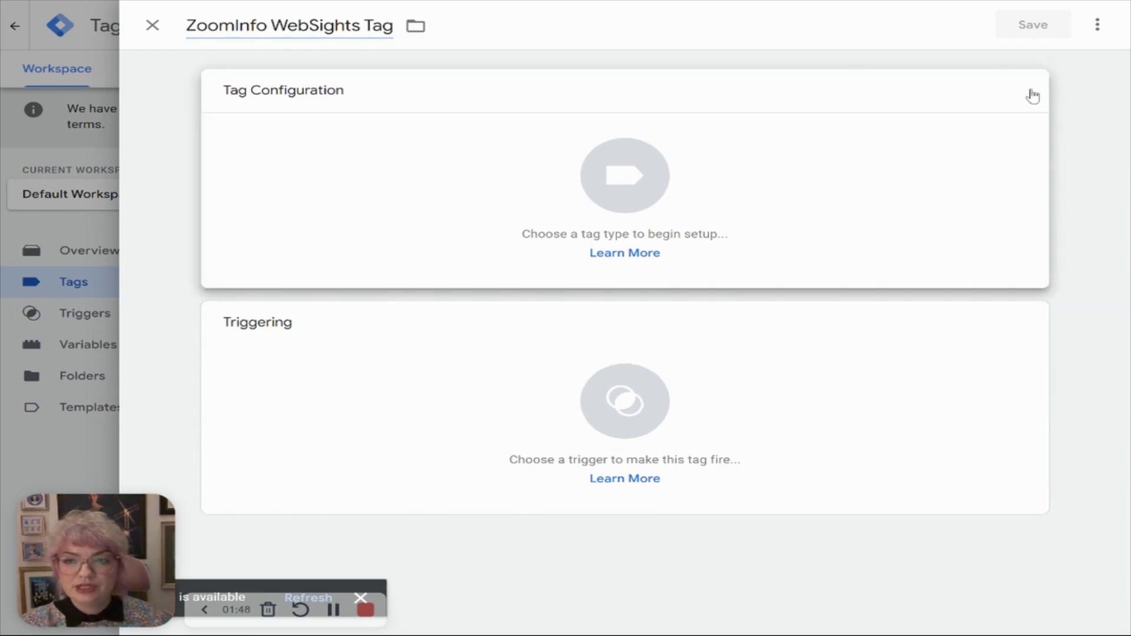
{"action": "scroll", "coordinate": [786, 235], "scroll_direction": "down", "scroll_amount": 1}
{"action": "scroll", "coordinate": [618, 442], "scroll_direction": "down", "scroll_amount": 2}
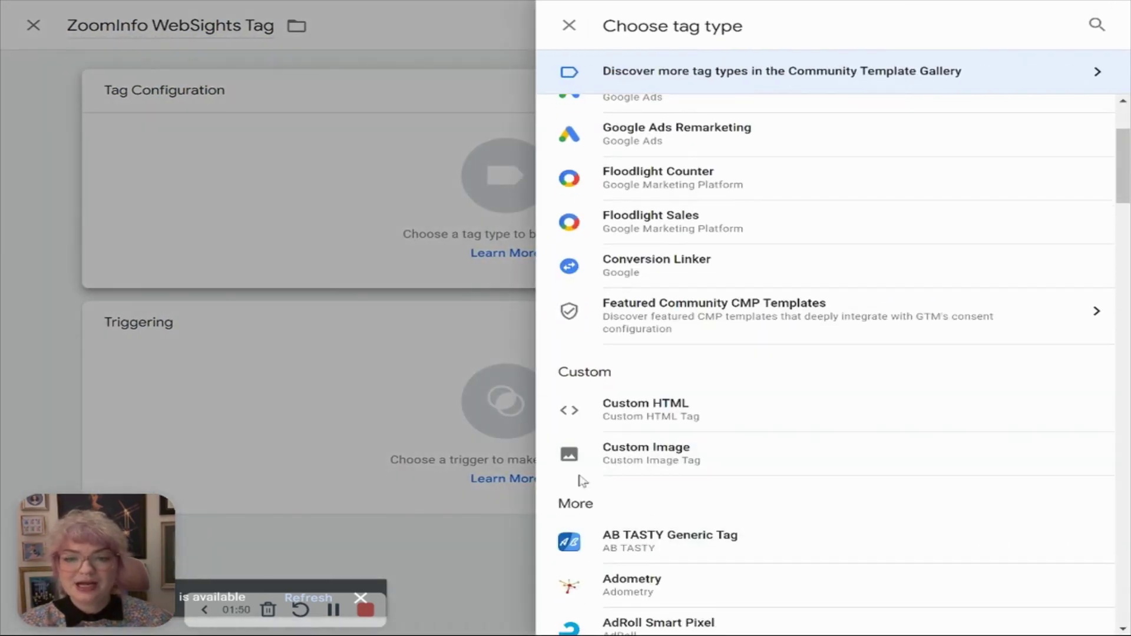
{"action": "left_click", "coordinate": [649, 422]}
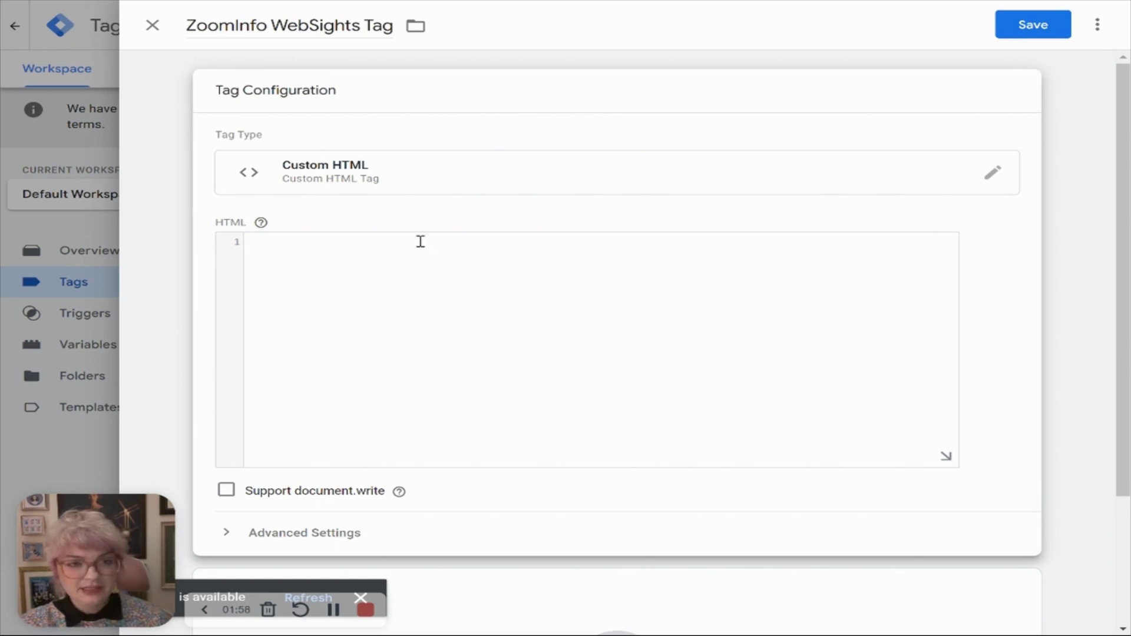
{"action": "left_click", "coordinate": [390, 254]}
{"action": "type", "text": "<script> (function() { var zi = document.createElement('script'); zi.type = 'text/javascript'; zi.async = true; zi.src = 'https://ws.zoominfo.com/pixel/xxxxxxxRFDMxxxxxxxxx'; var s = document.getElementsByTagName('script')[0]; s.parentNode.insertBefore(zi, s); })(); </script>  <noscript> <img src=\"https://ws.zoominfo.com/pixel/xxxxxxxRFDMxxxxxxxxx\" width=\"1\" height=\"1\" style=\"display: none;\" /> </noscript>"}
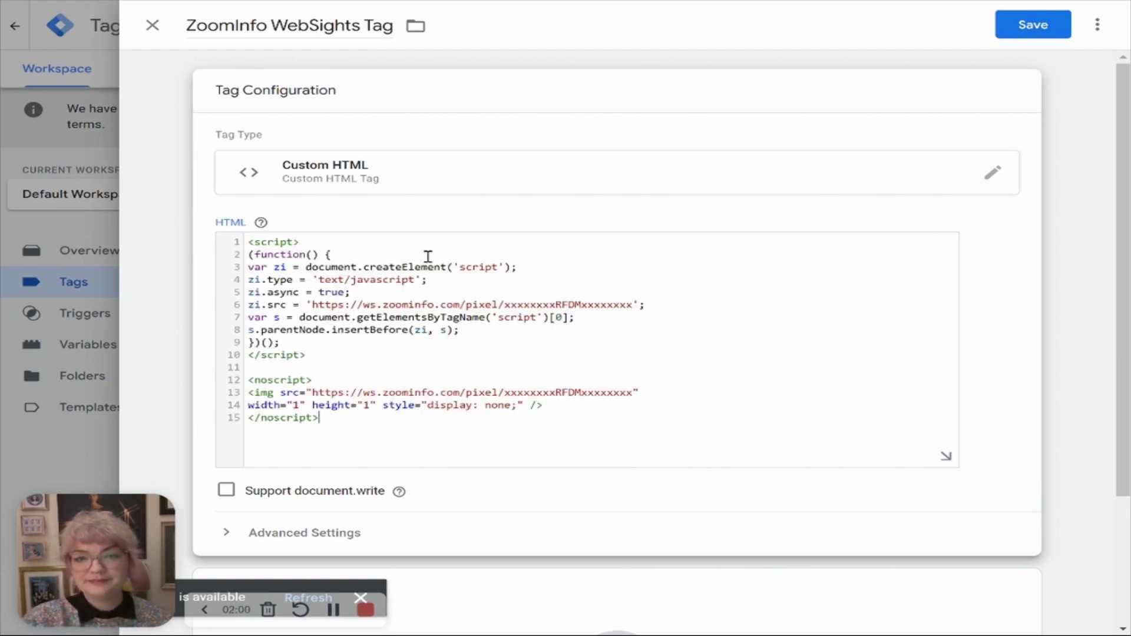
{"action": "scroll", "coordinate": [739, 316], "scroll_direction": "down", "scroll_amount": 2}
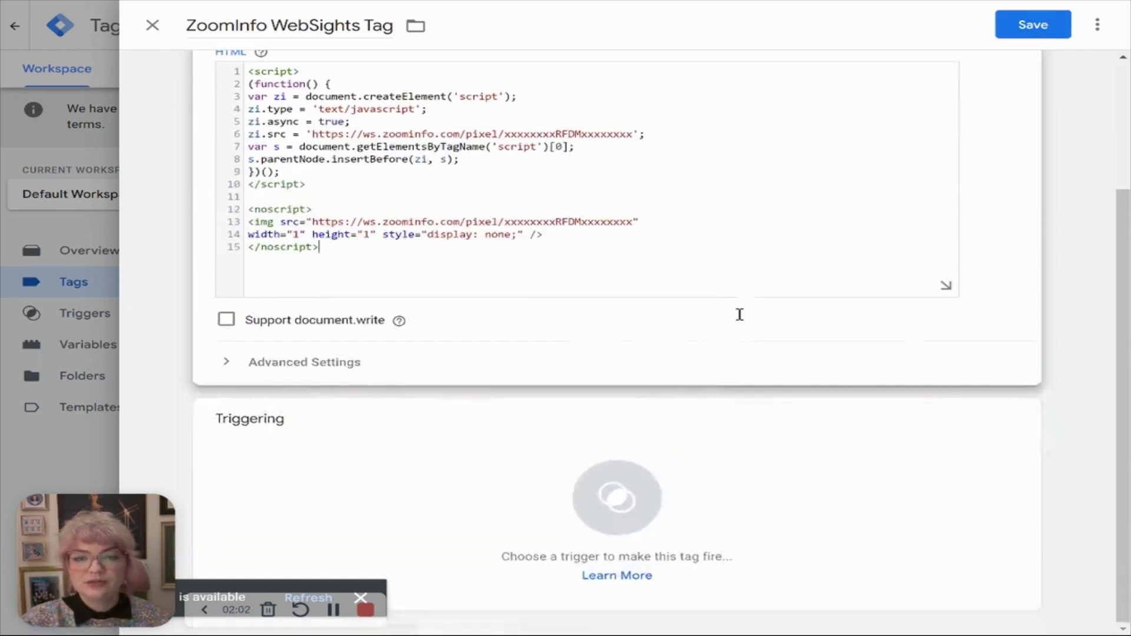
{"action": "mouse_move", "coordinate": [684, 527]}
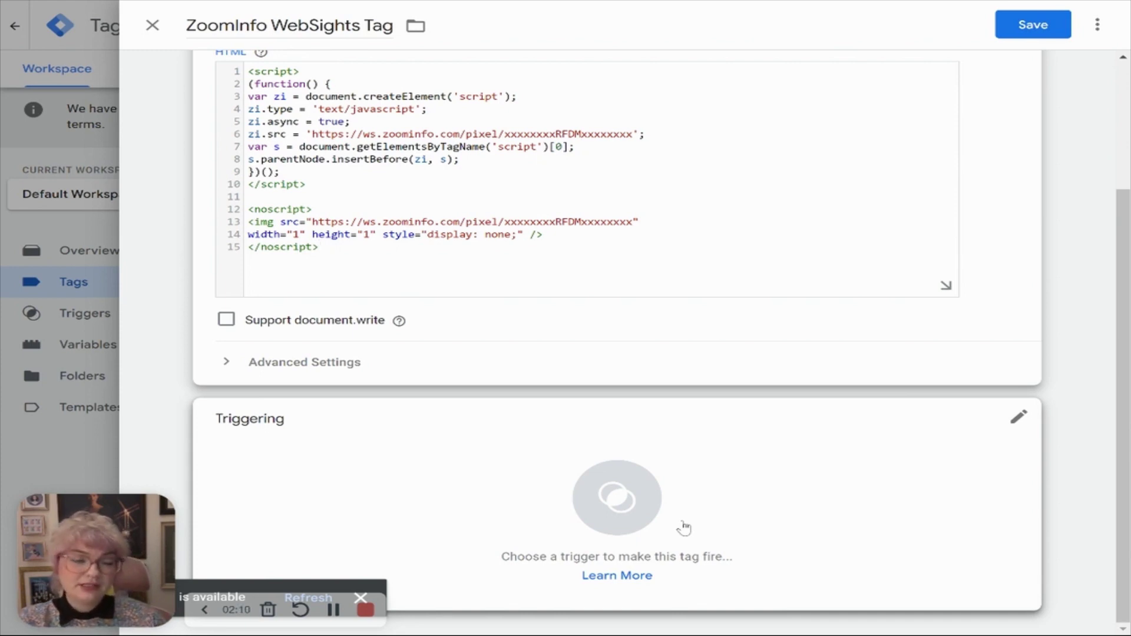
Assign the All Pages trigger to the ZoomInfo WebSights Tag
{"action": "left_click", "coordinate": [614, 528]}
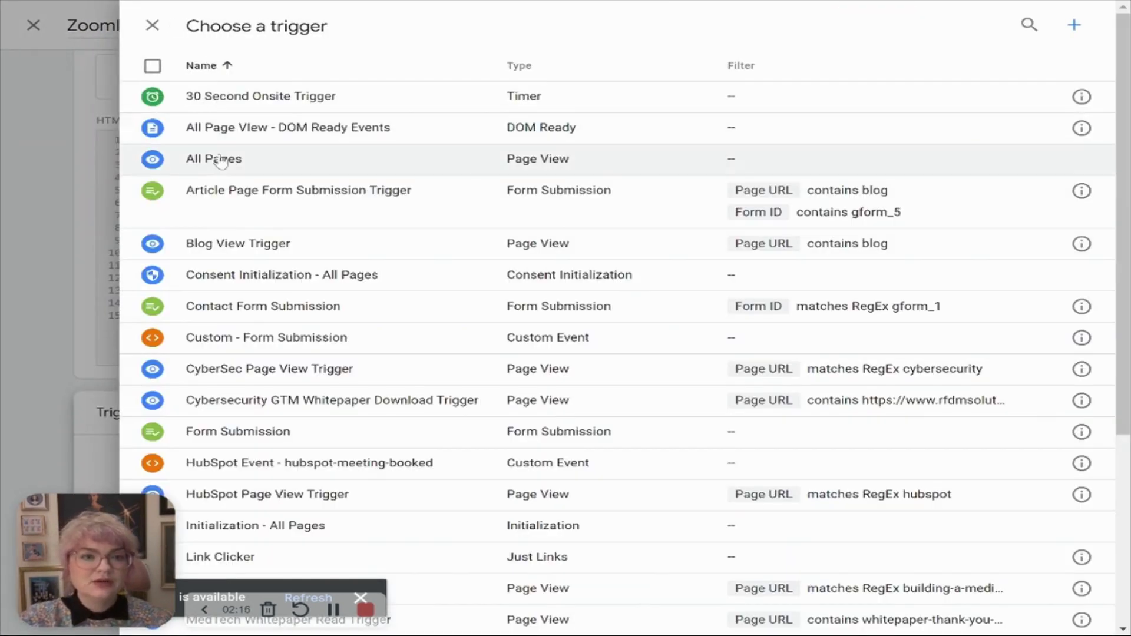
{"action": "left_click", "coordinate": [214, 157]}
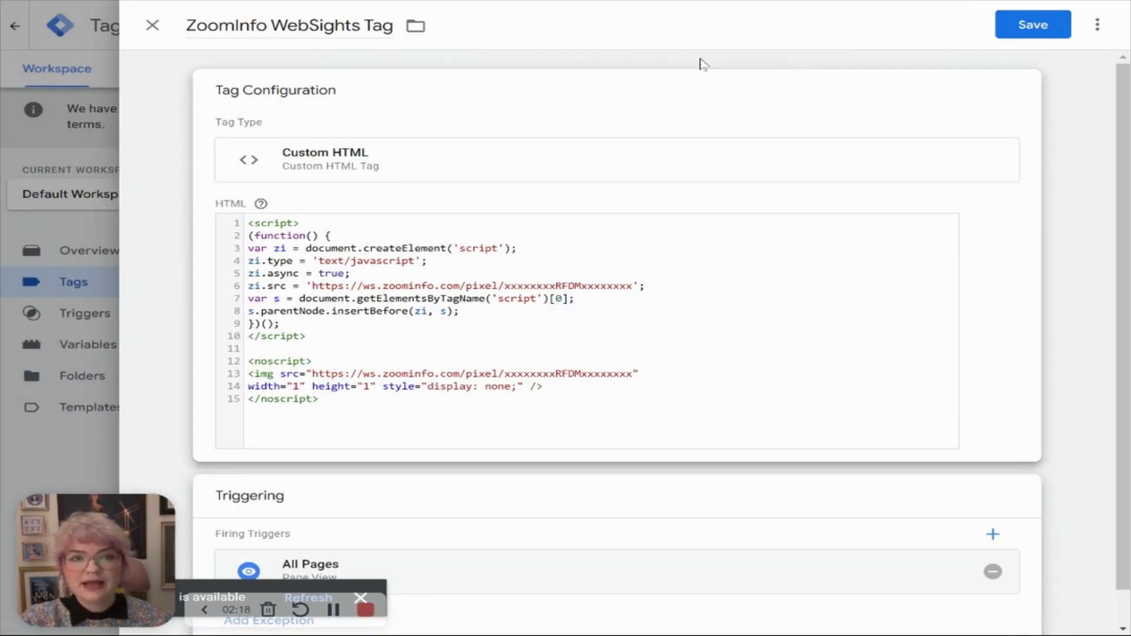